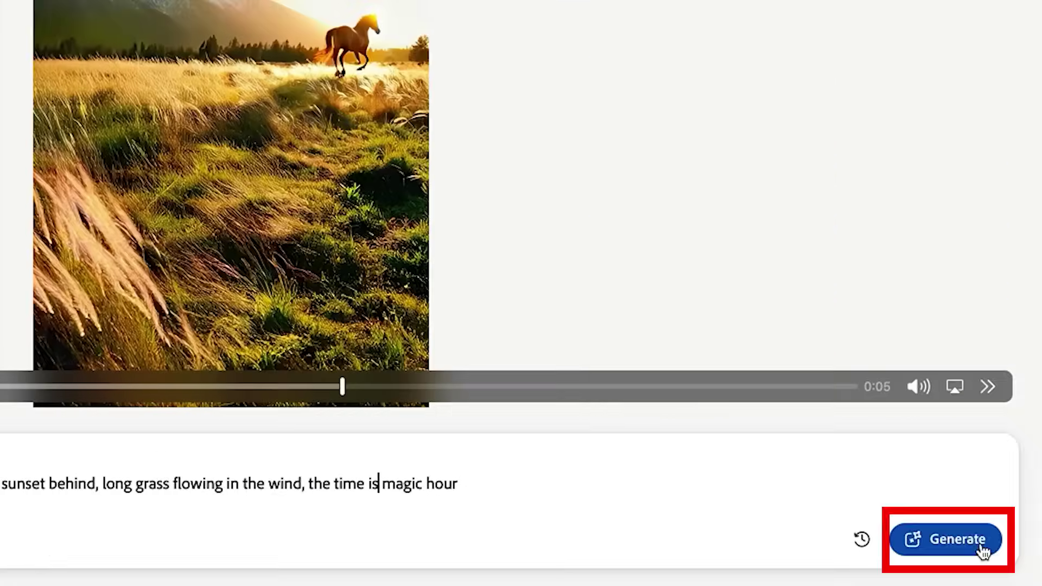
# Step: Generate the 5-second horse-at-sunset video from the prompt and play it through
pyautogui.click(981, 544)
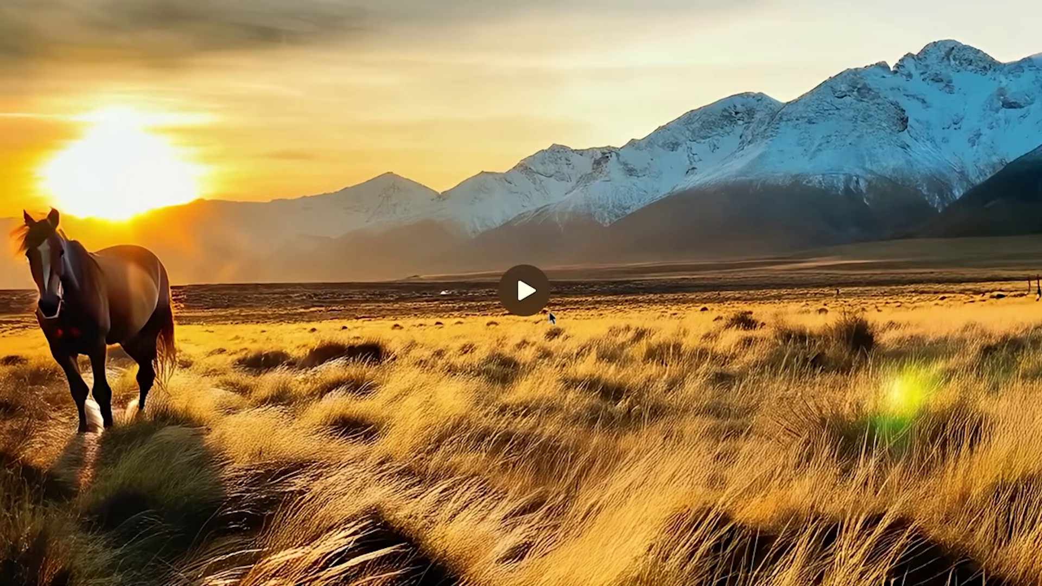
pyautogui.click(519, 294)
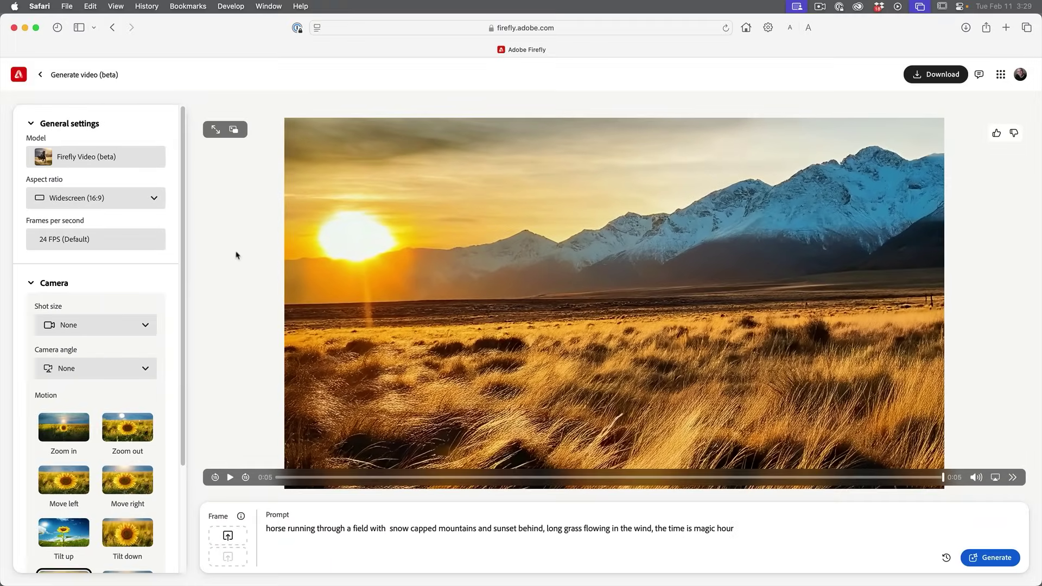
pyautogui.click(231, 478)
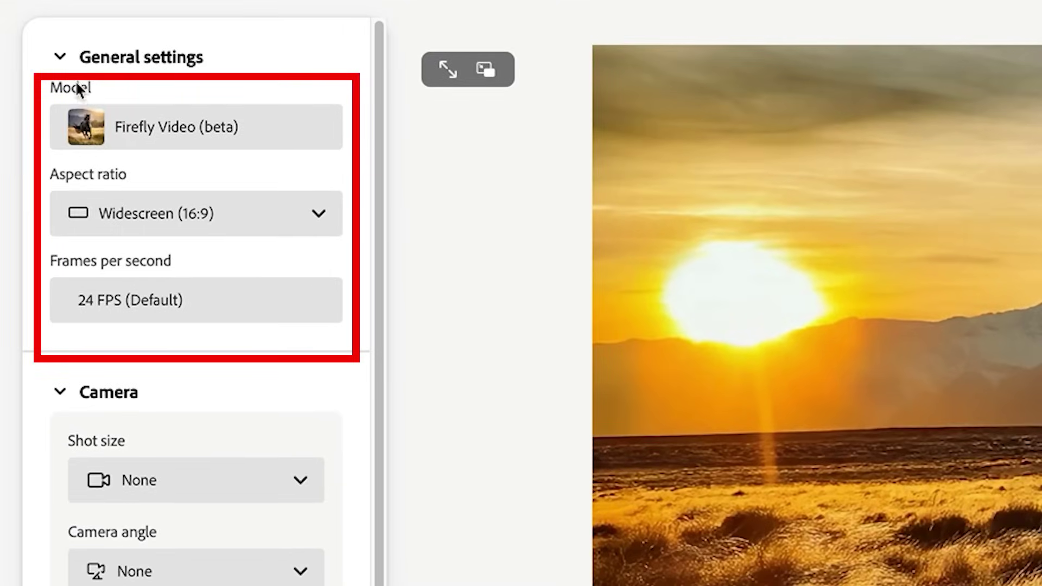
pyautogui.click(162, 211)
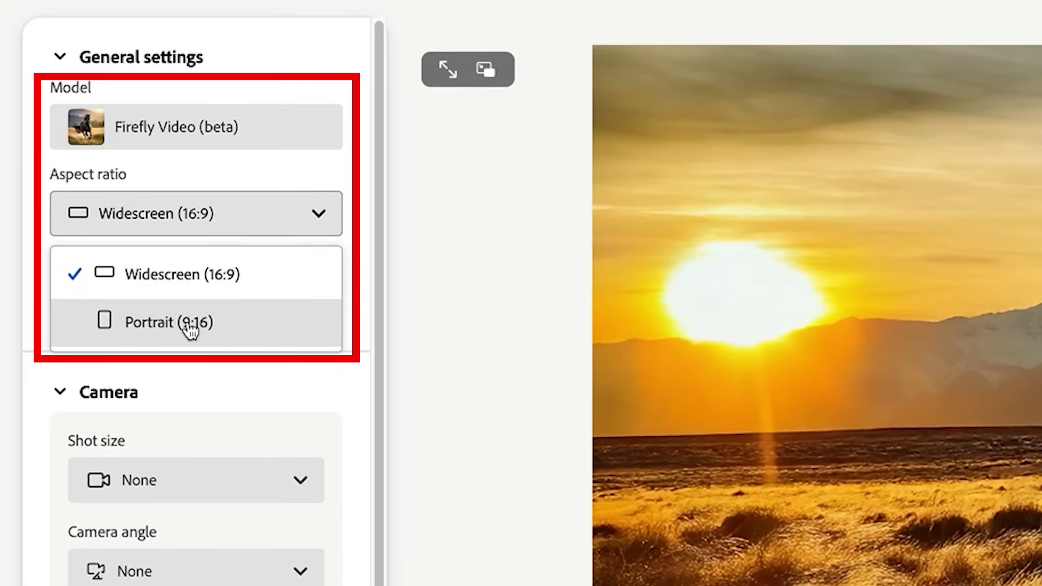
pyautogui.click(68, 366)
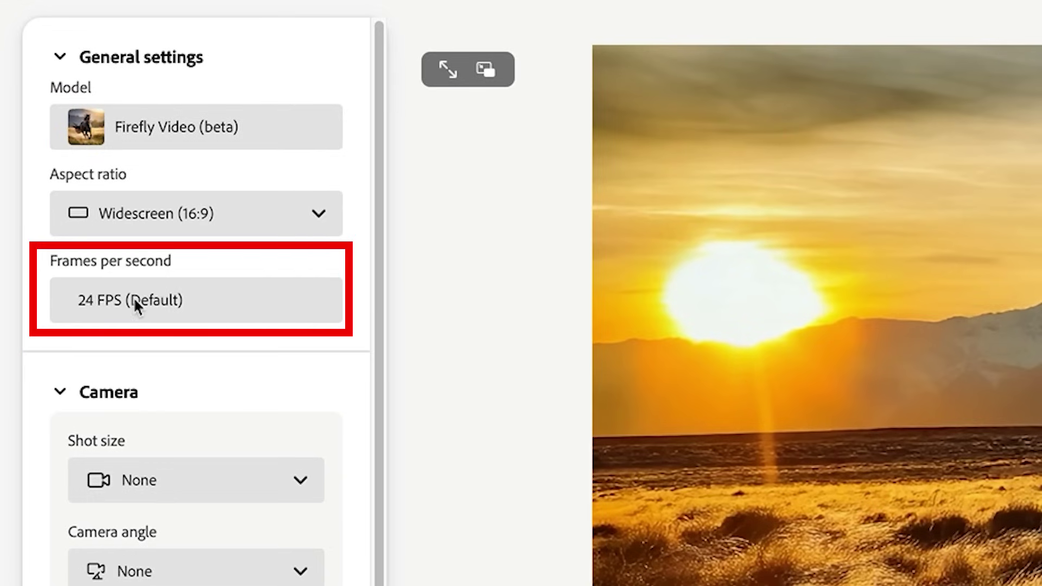
pyautogui.scroll(-1, 230, 380)
pyautogui.scroll(-3, 231, 395)
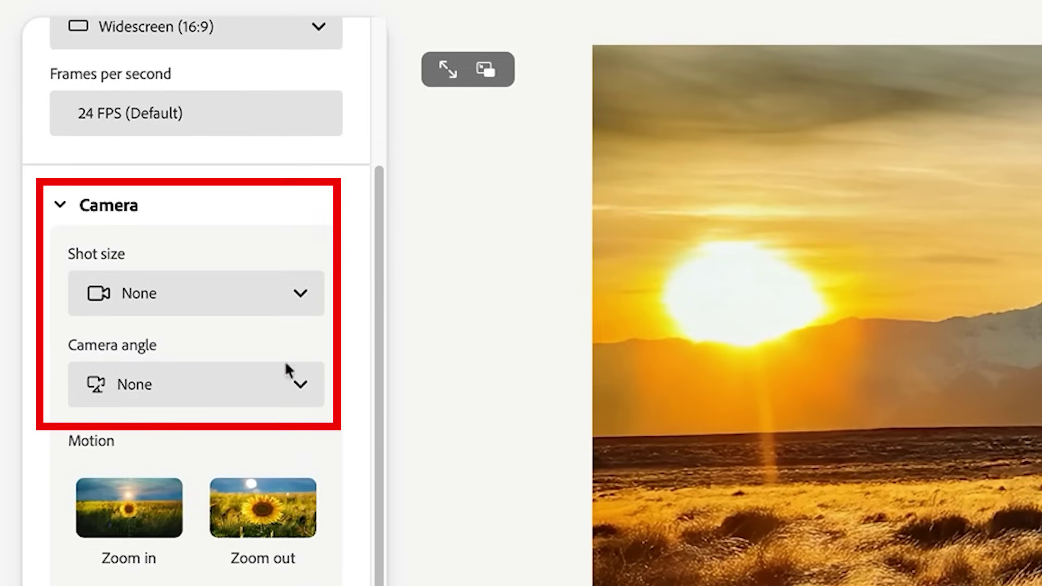
# Step: Change camera settings from None to Long shot size, Low angle shot, and Zoom out motion
pyautogui.click(186, 294)
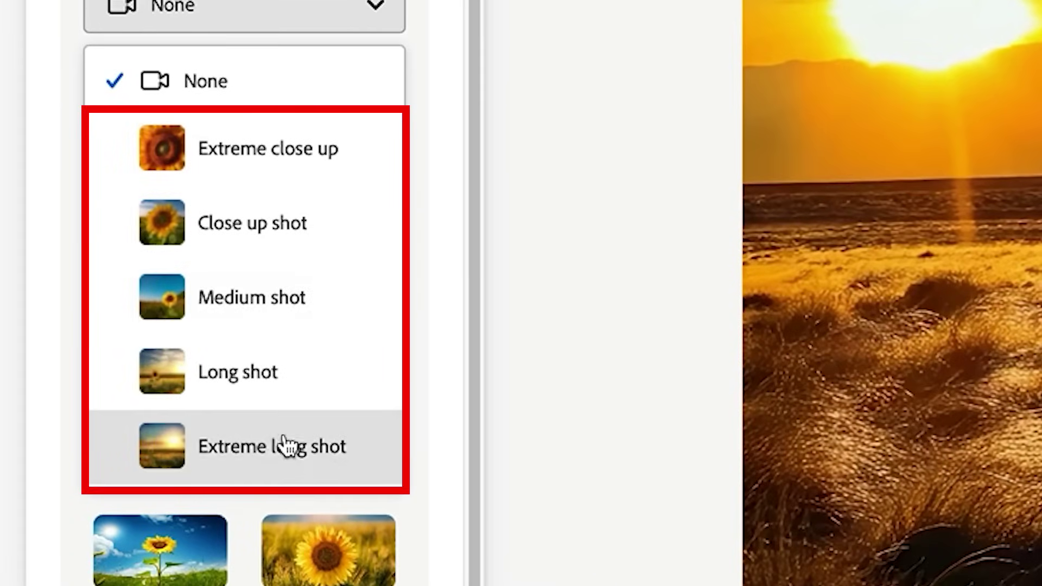
pyautogui.click(263, 364)
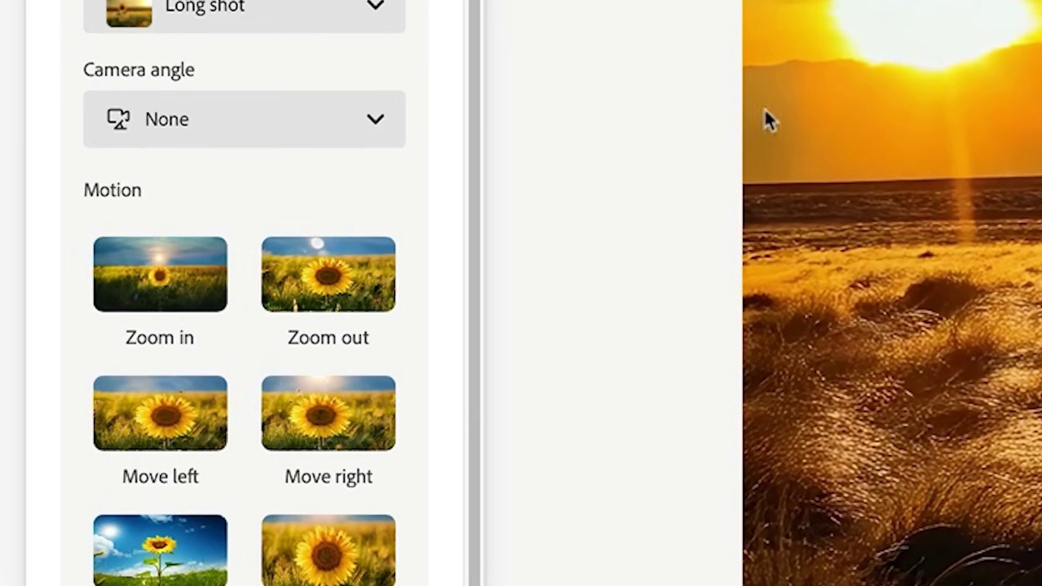
pyautogui.click(230, 117)
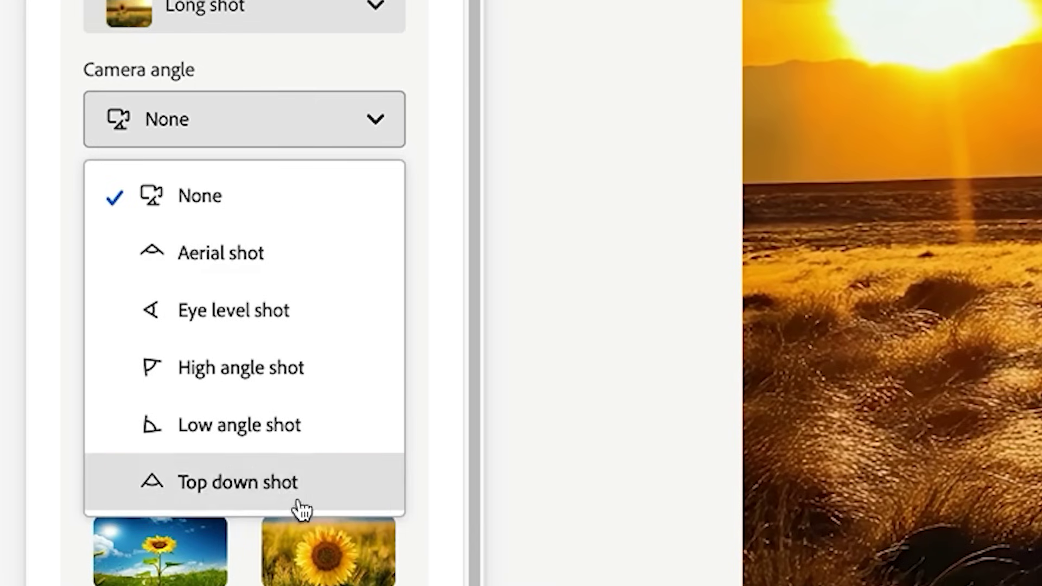
pyautogui.click(256, 421)
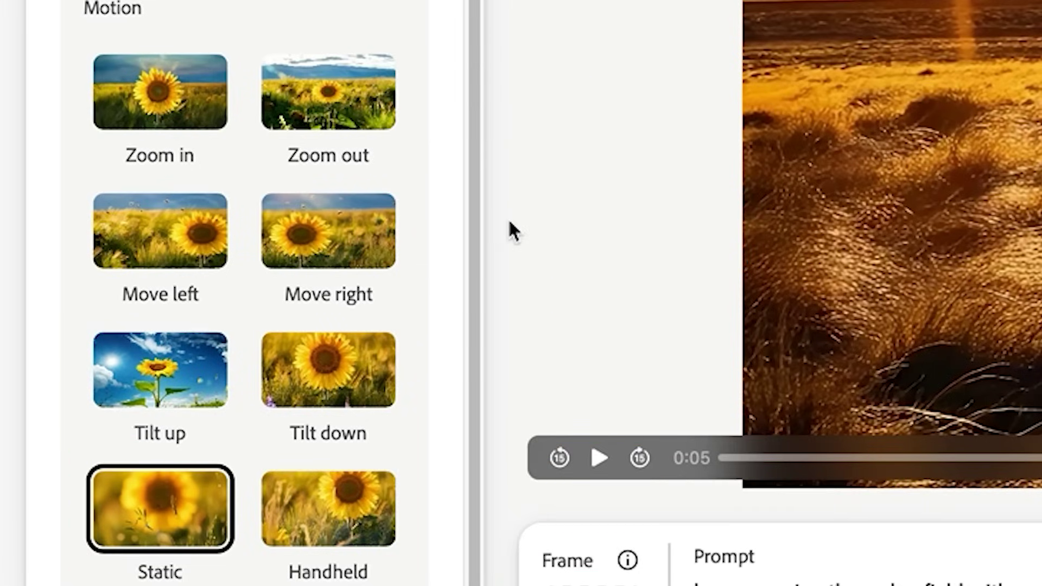
pyautogui.click(337, 98)
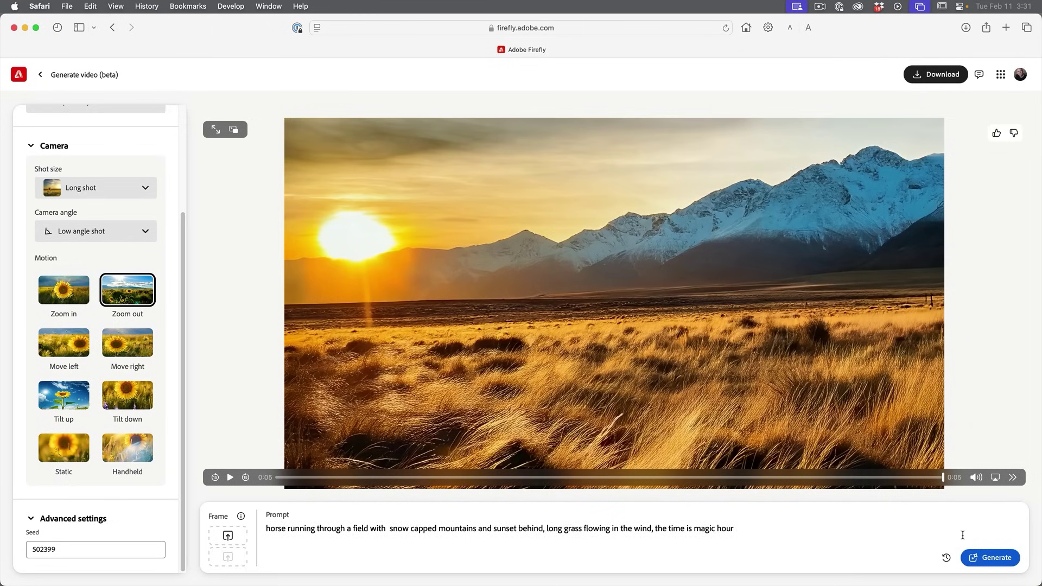
# Step: Generate and play the low-angle zoom-out horse video, then show the generation history
pyautogui.click(993, 557)
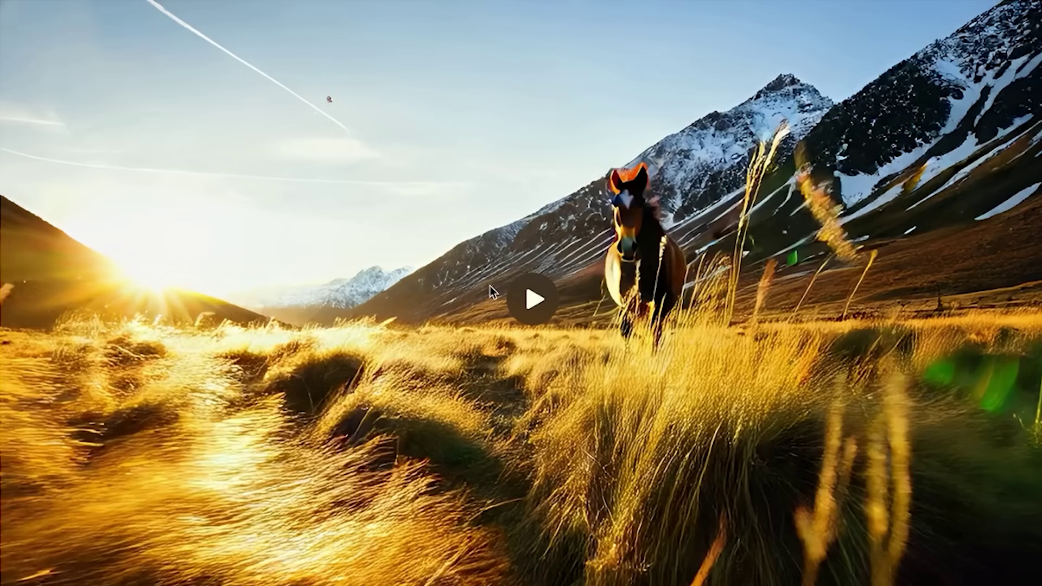
pyautogui.click(524, 301)
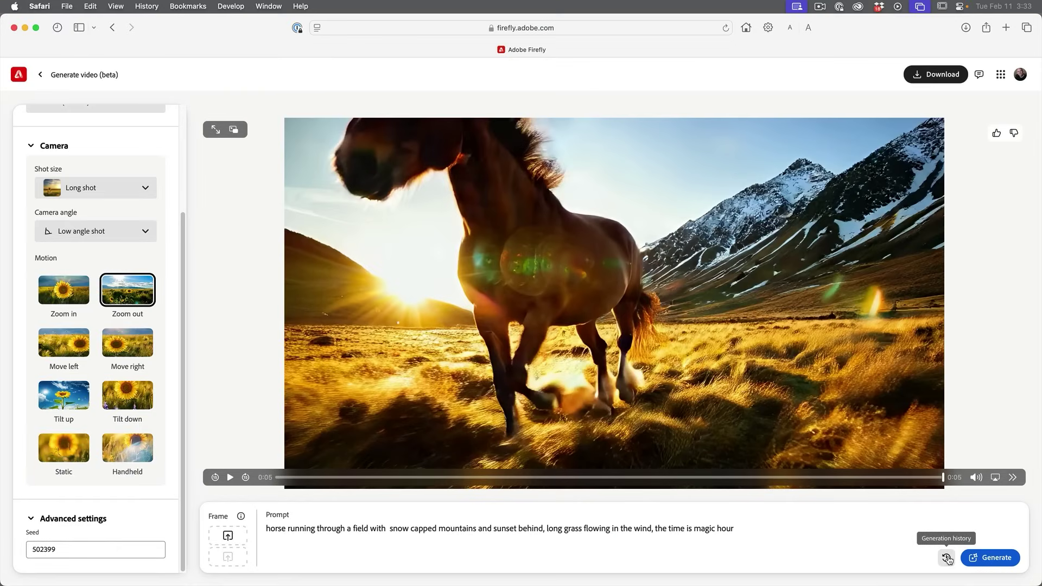
pyautogui.click(947, 559)
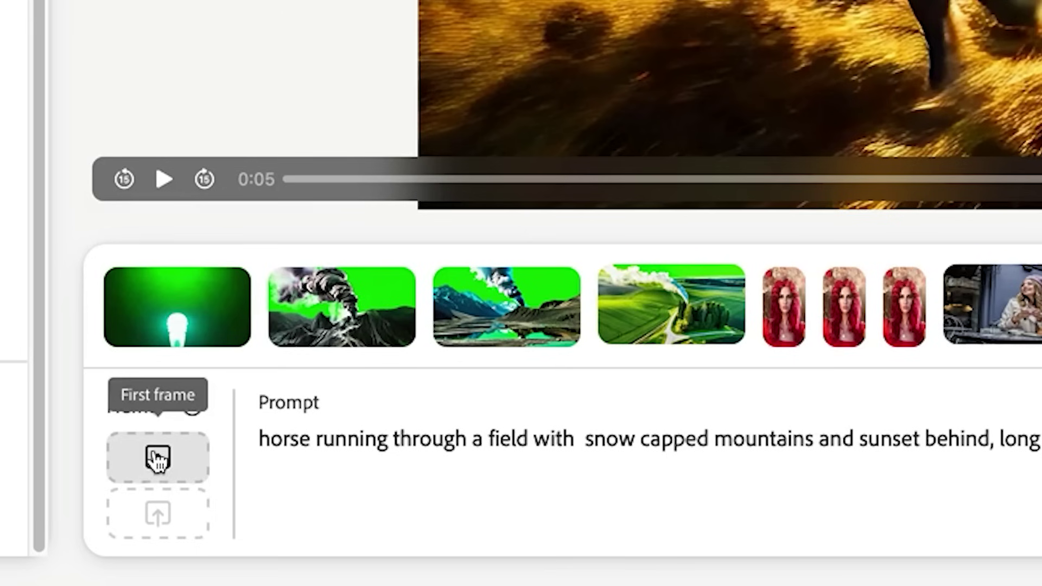
# Step: Upload cafe.jpg as the video's first frame
pyautogui.click(228, 536)
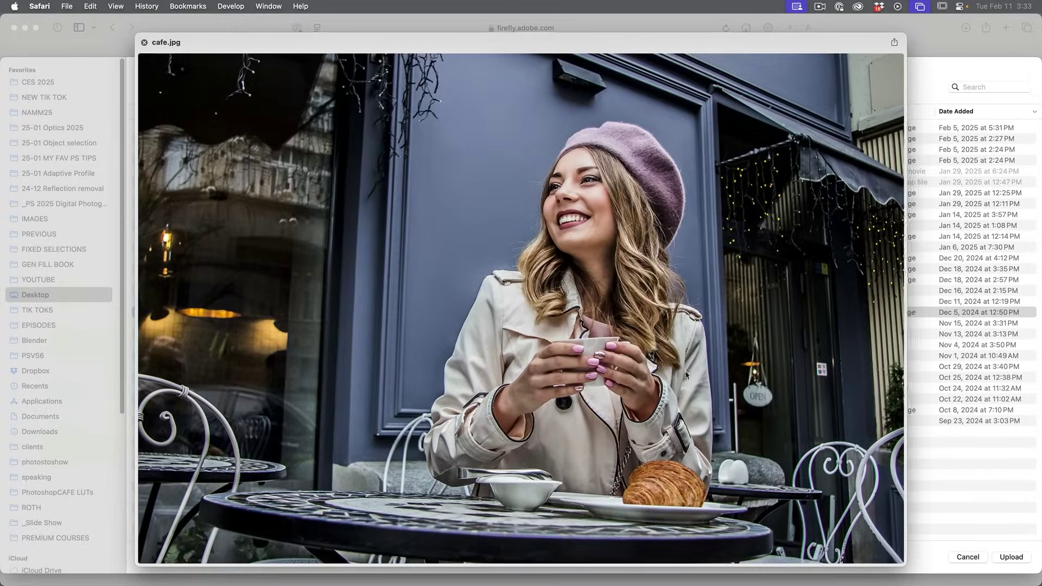
pyautogui.press('space')
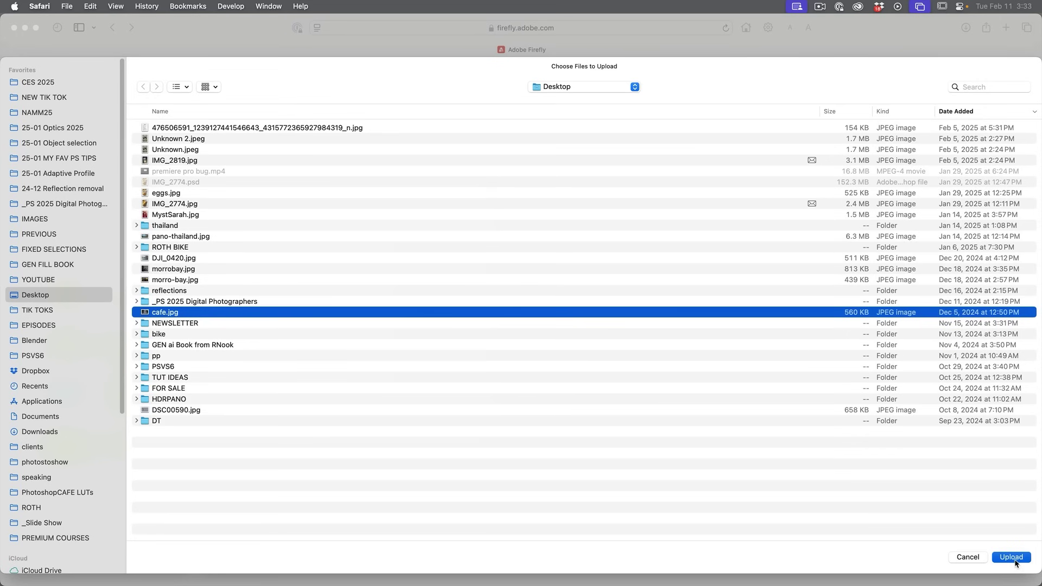
pyautogui.click(1013, 558)
# Step: Replace the horse prompt with 'happily sipping on a drink'
pyautogui.tripleClick(311, 524)
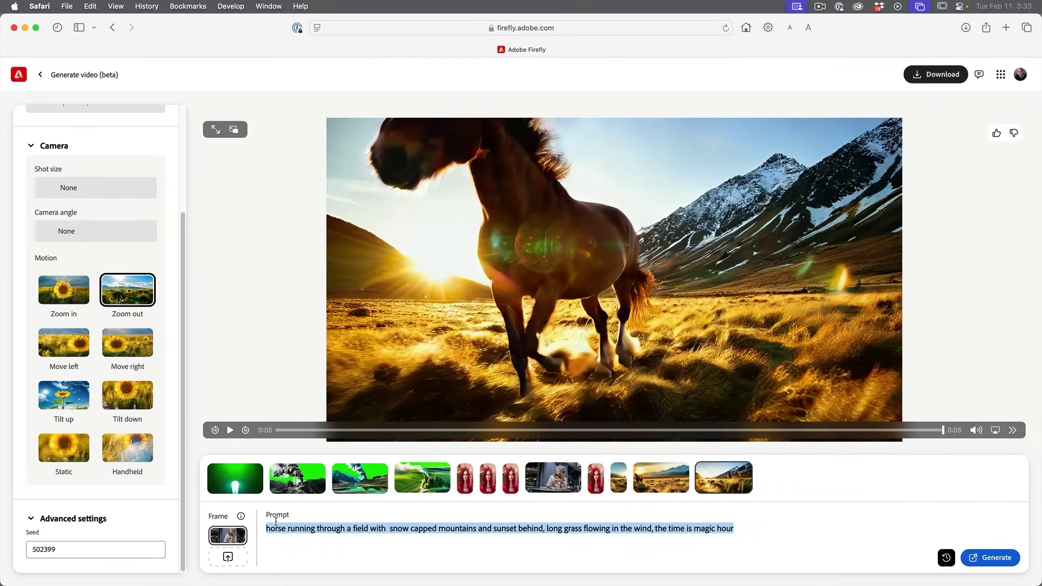
pyautogui.press('BackSpace')
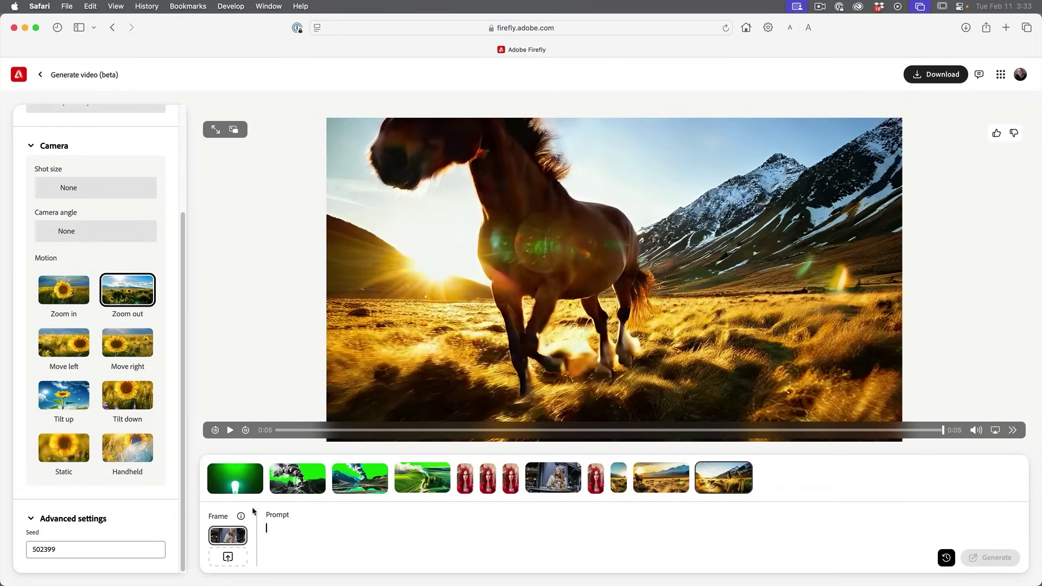
pyautogui.write('happily sipping on a drink')
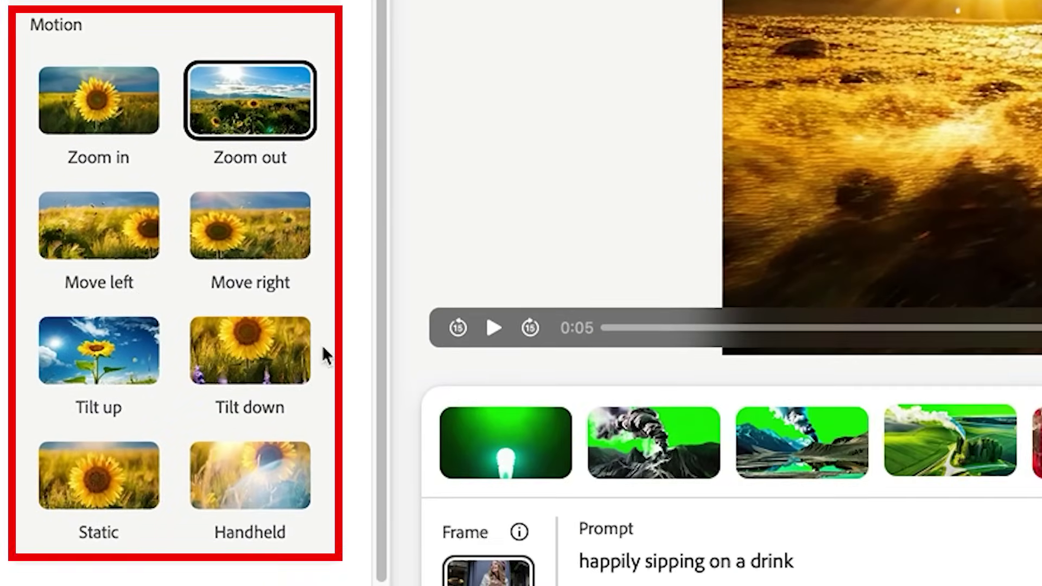
pyautogui.moveTo(518, 547)
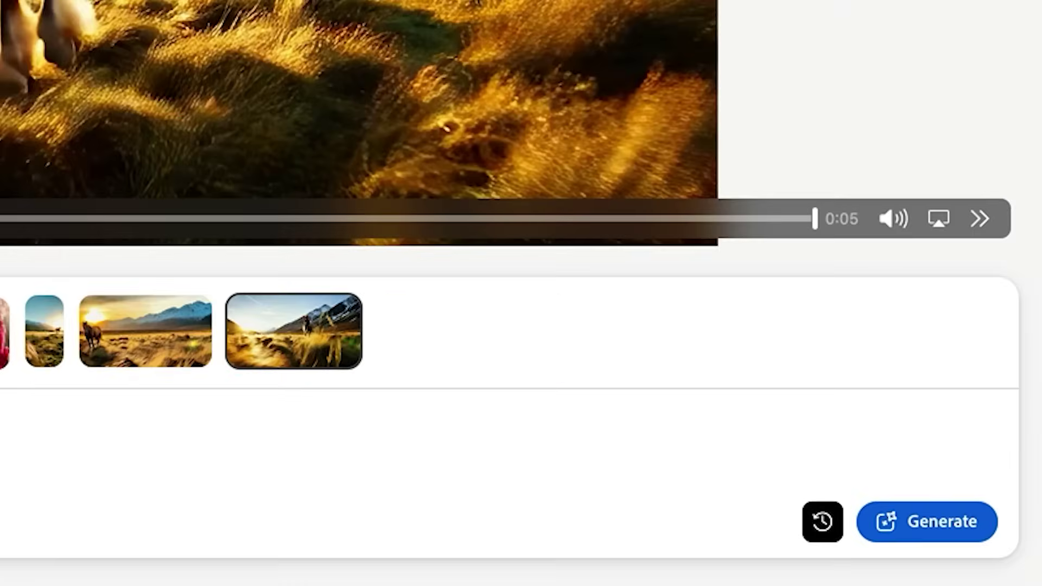
# Step: Generate the café video of the woman sipping her drink, then play and replay it
pyautogui.click(915, 521)
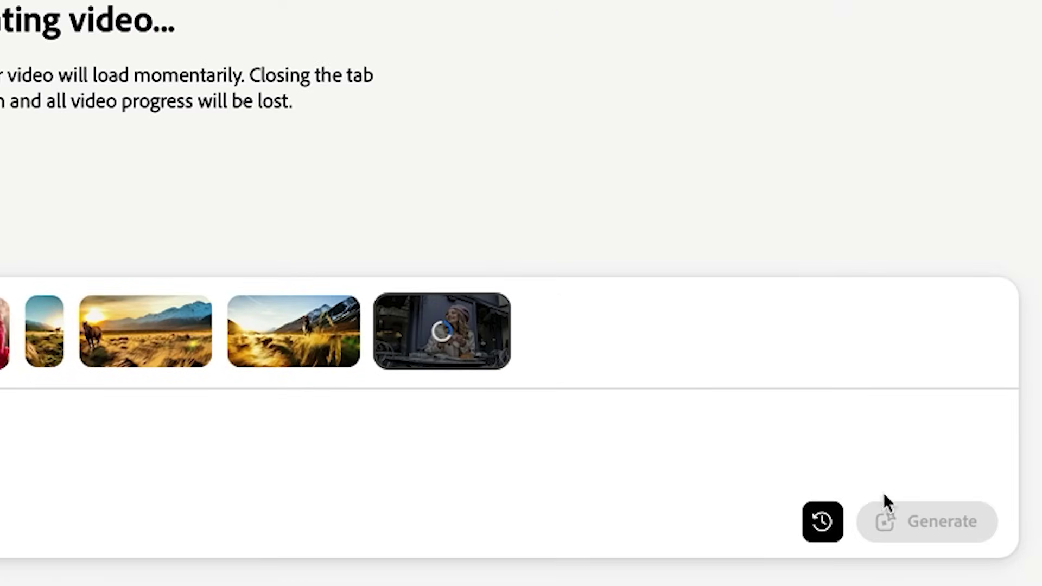
pyautogui.moveTo(450, 347)
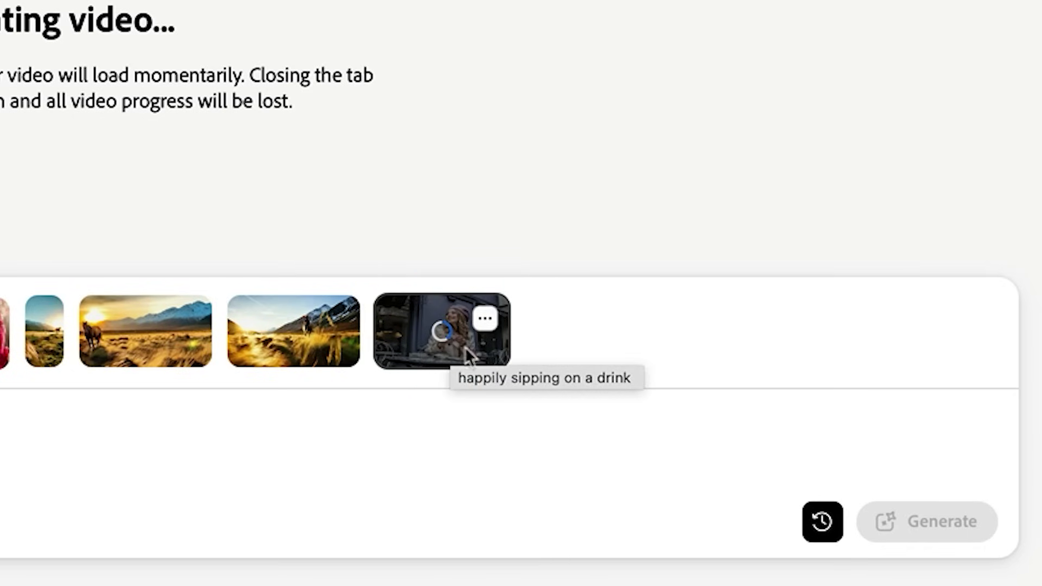
pyautogui.click(484, 321)
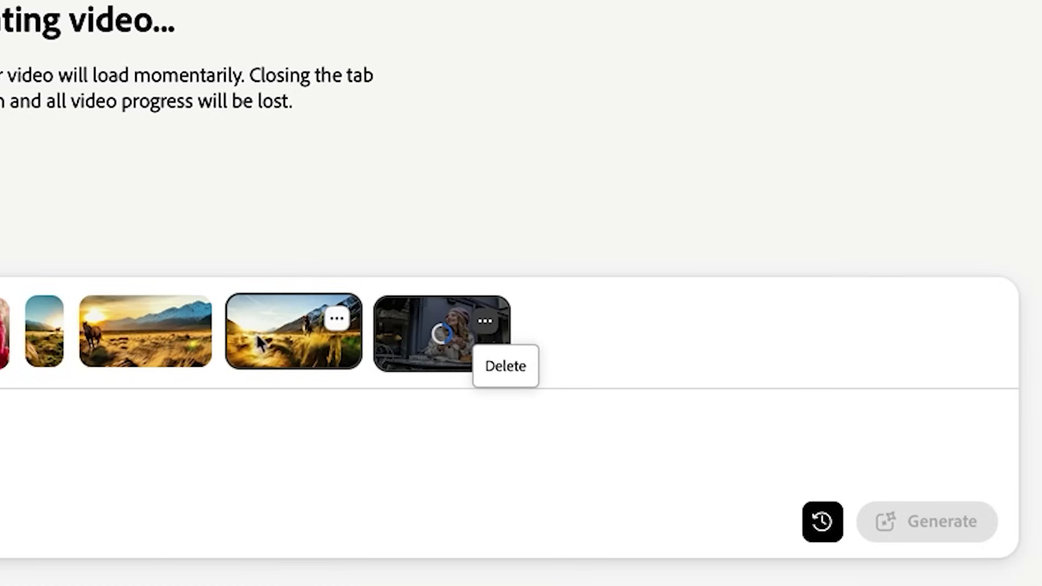
pyautogui.click(630, 333)
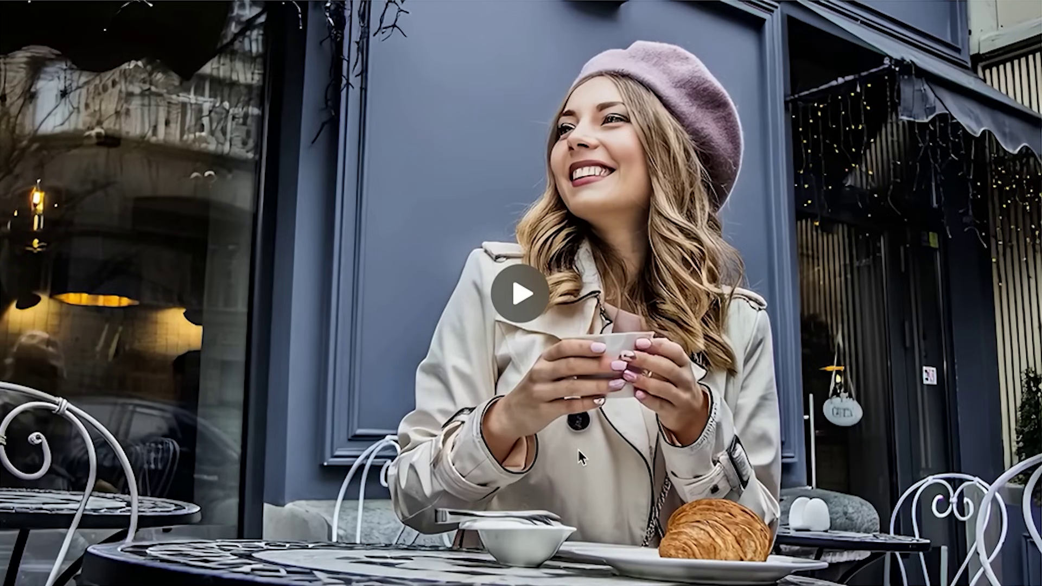
pyautogui.click(521, 295)
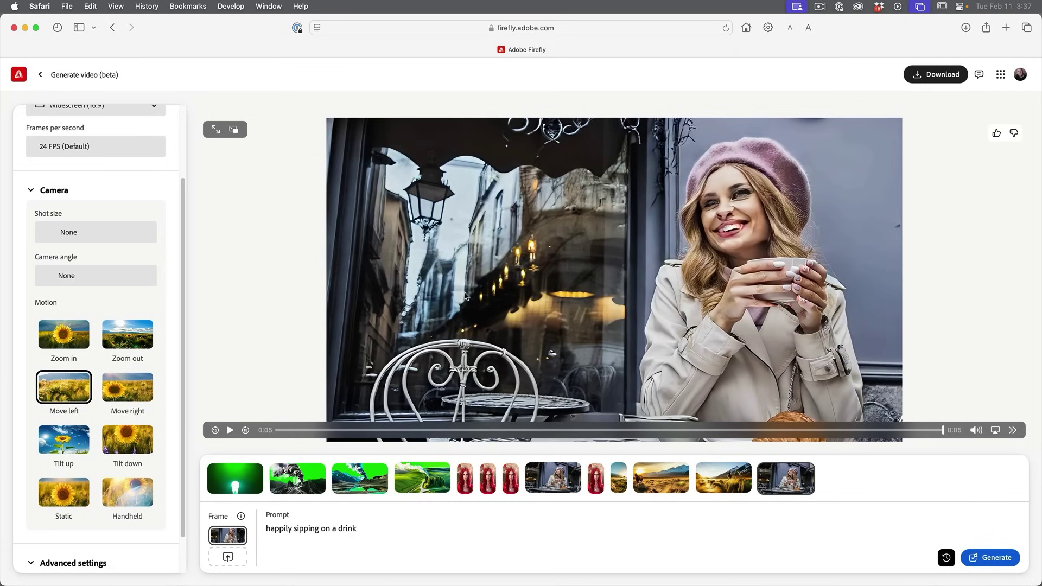
pyautogui.click(230, 430)
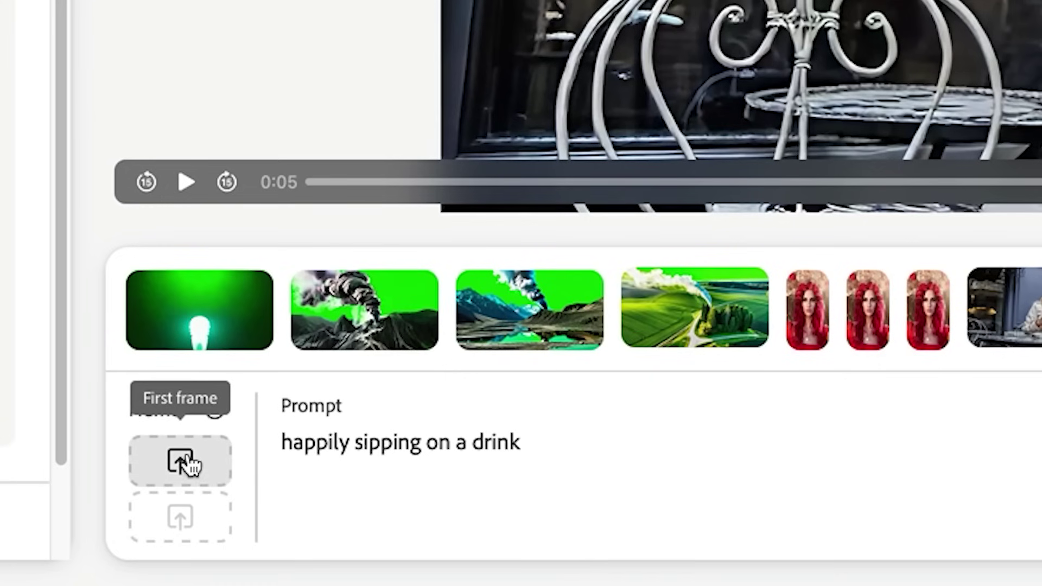
# Step: Preview and upload the egg carton photo IMG_2774.jpg as the first frame
pyautogui.click(228, 538)
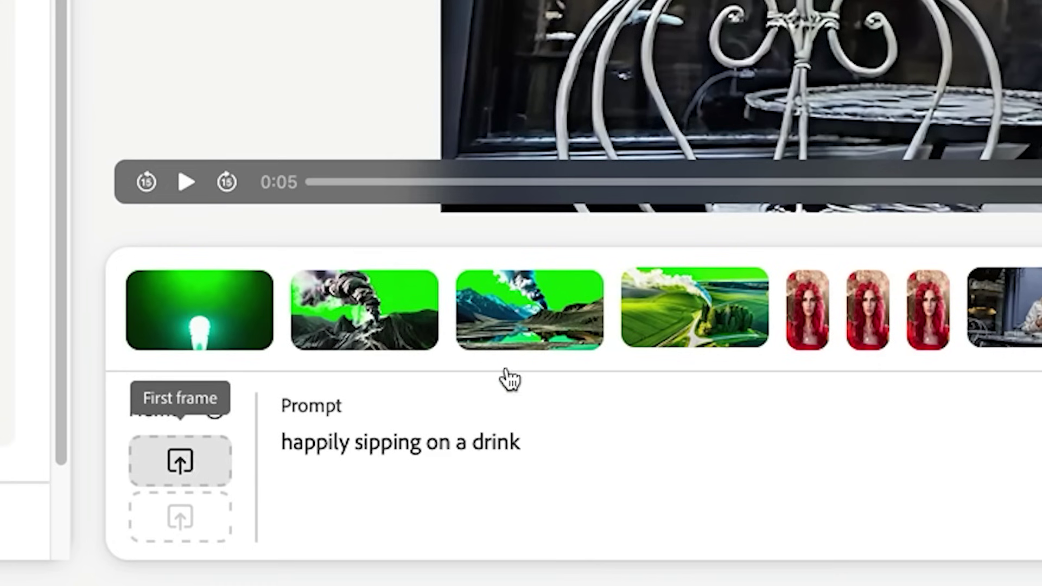
pyautogui.press('space')
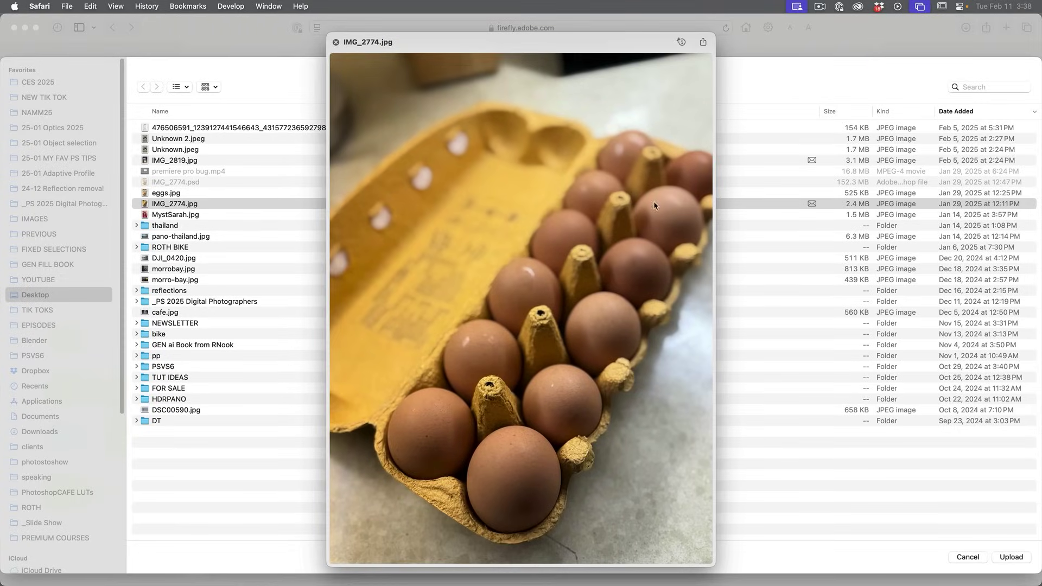
pyautogui.click(336, 43)
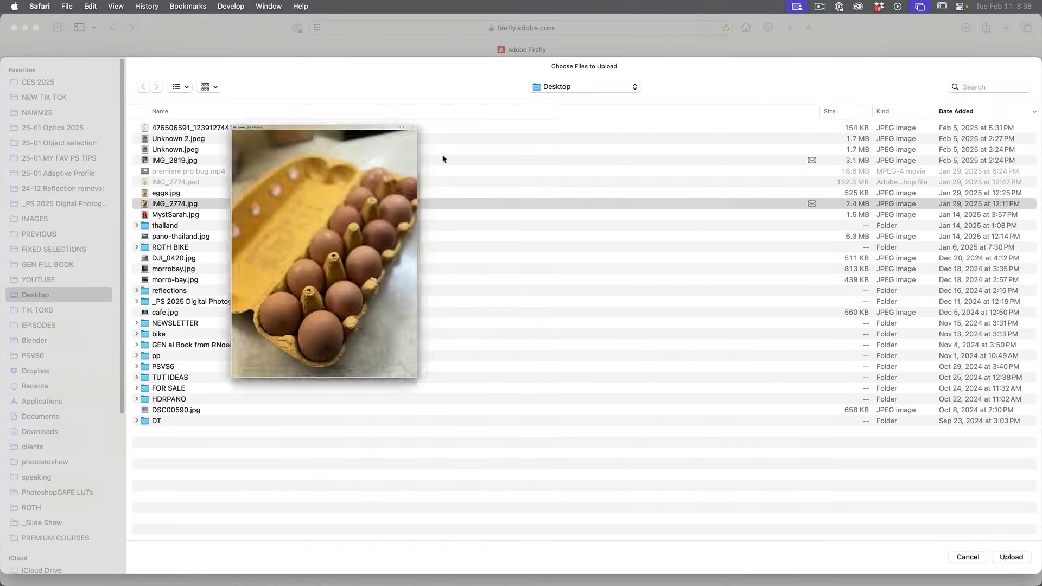
pyautogui.click(1011, 556)
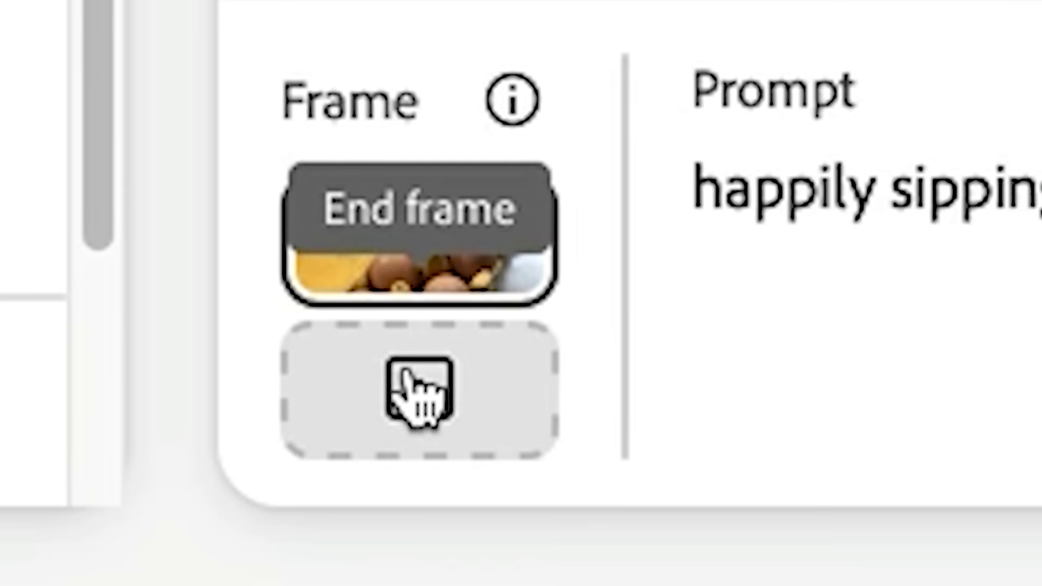
# Step: Preview and upload the titled eggs.jpg from the Desktop as the end frame
pyautogui.click(418, 394)
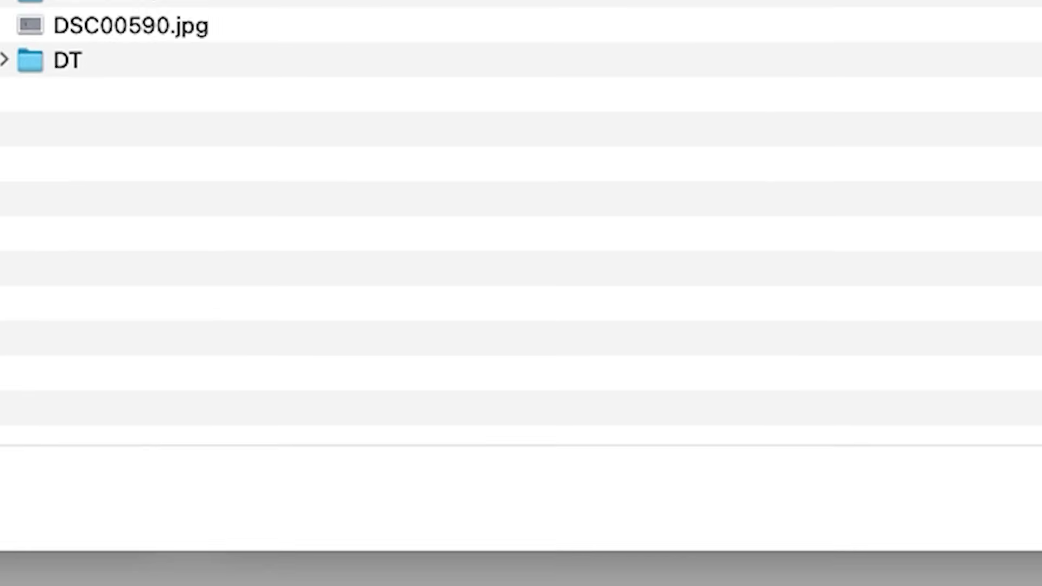
pyautogui.press('space')
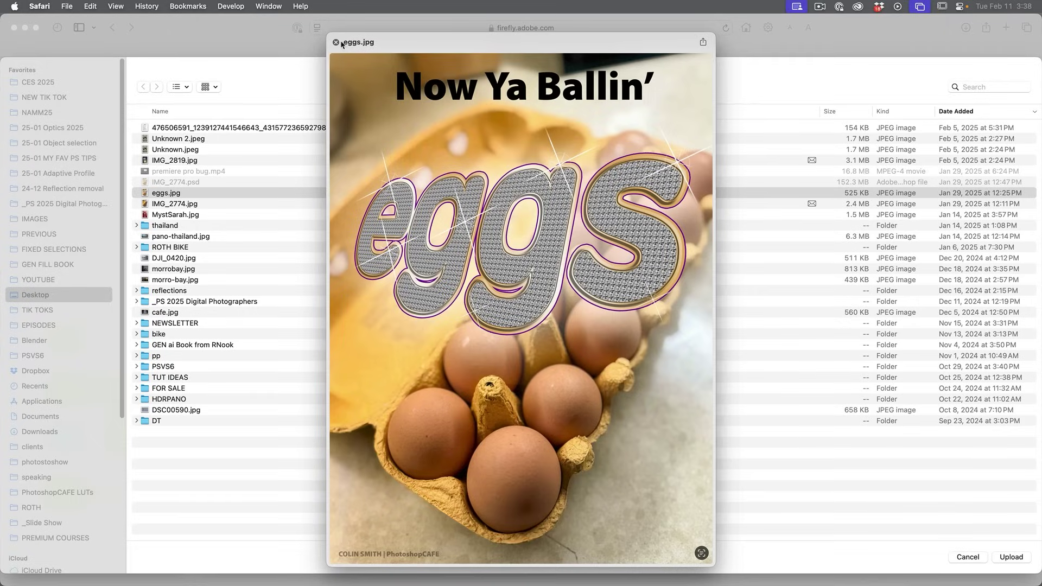
pyautogui.click(336, 42)
pyautogui.click(1001, 556)
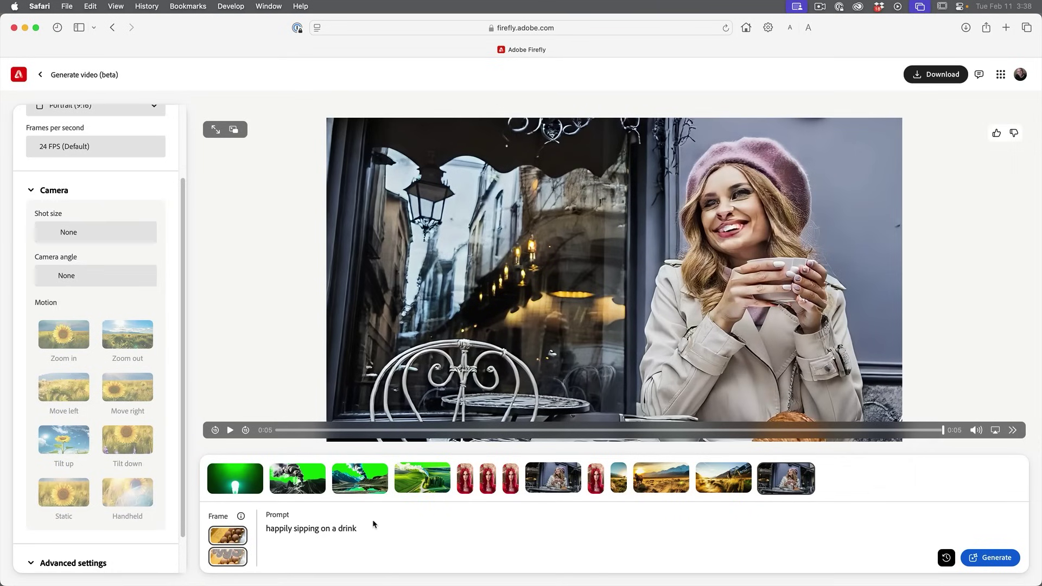
# Step: Change the prompt to 'eggs text flies in', confirm Portrait (9:16), and generate the video
pyautogui.moveTo(367, 527); pyautogui.dragTo(265, 529)
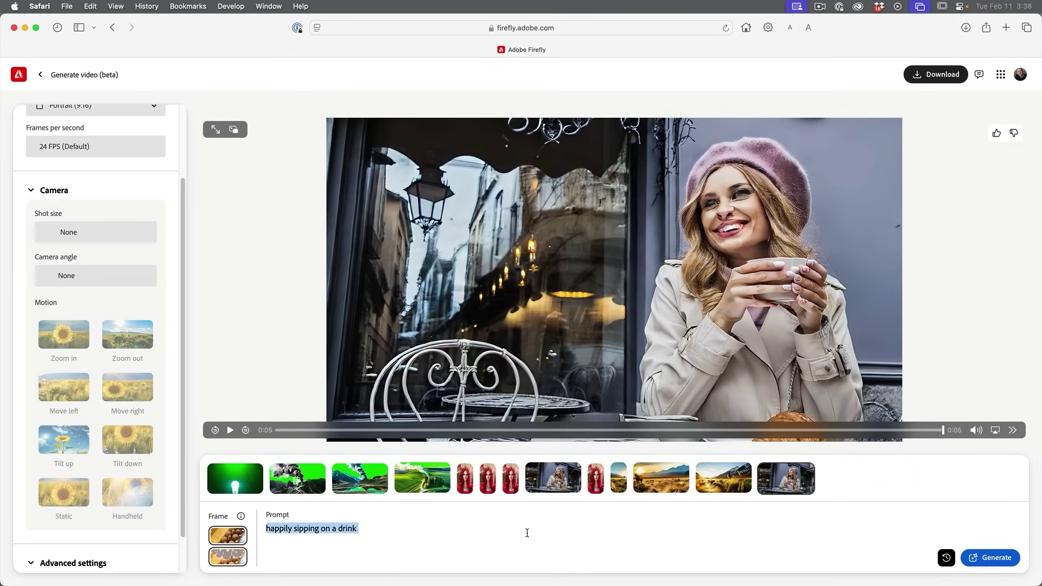
pyautogui.write('text flies in')
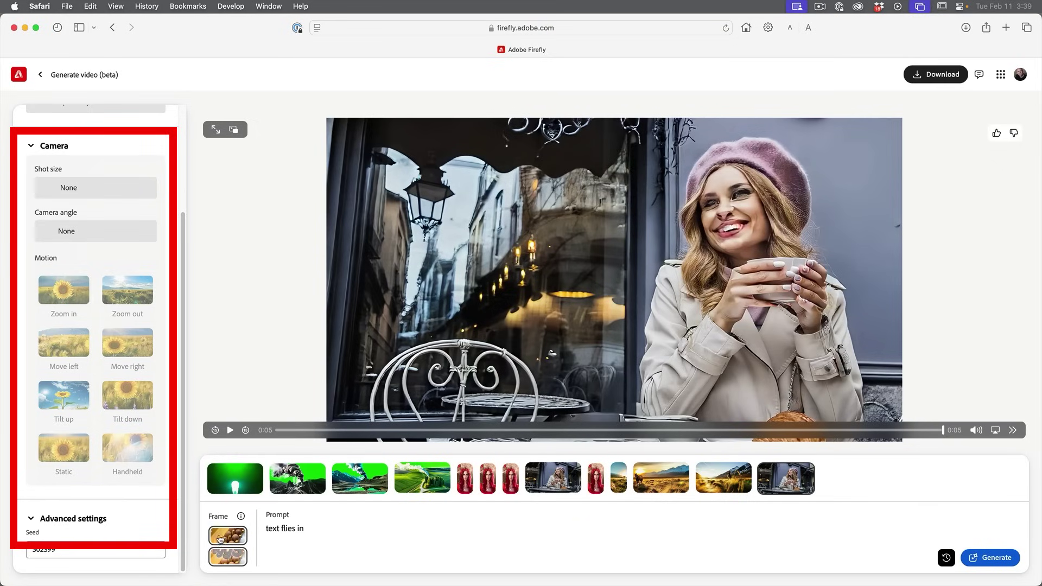
pyautogui.scroll(5, 118, 428)
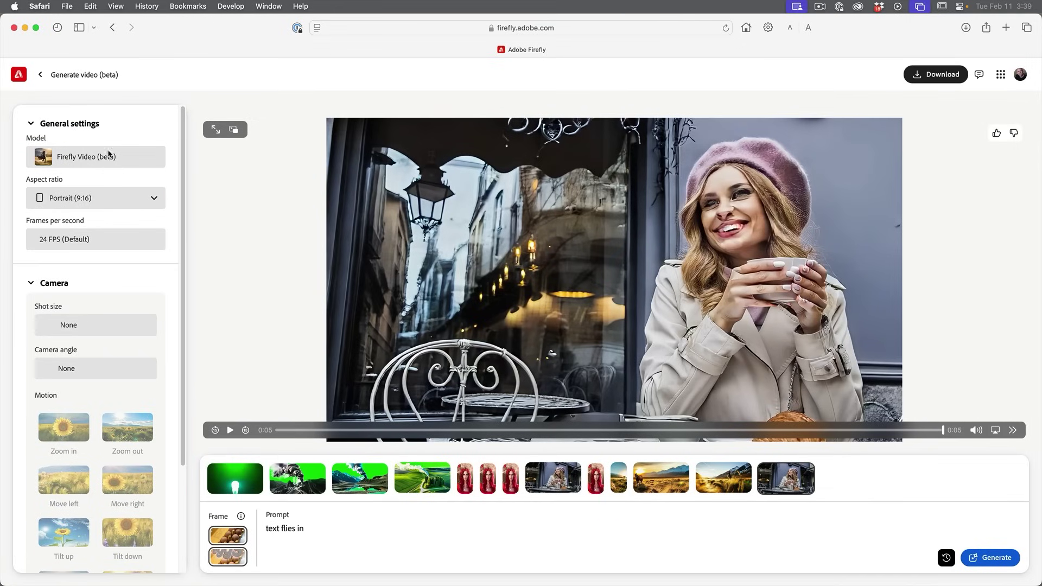
pyautogui.click(100, 200)
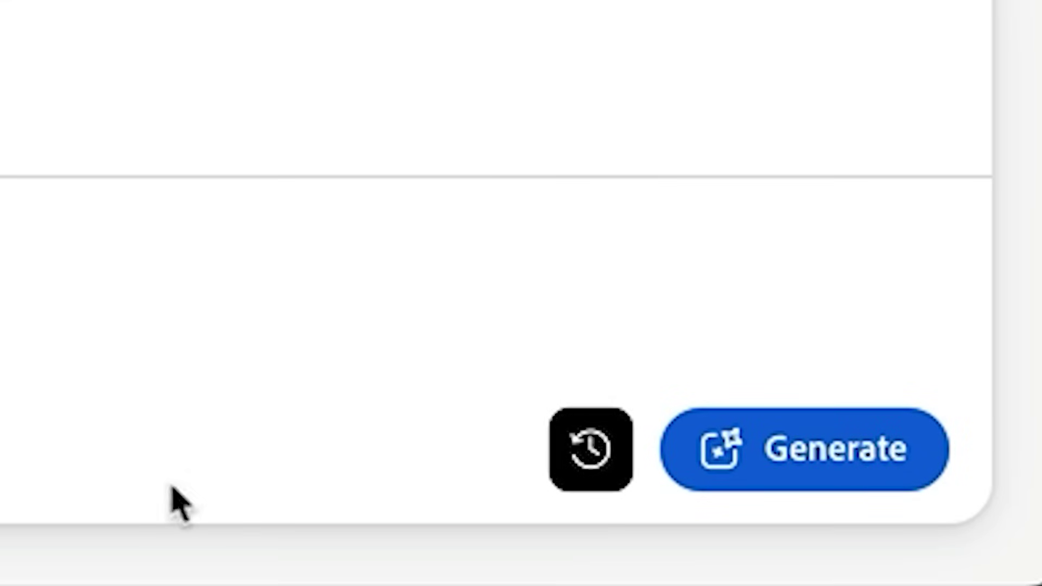
pyautogui.click(797, 466)
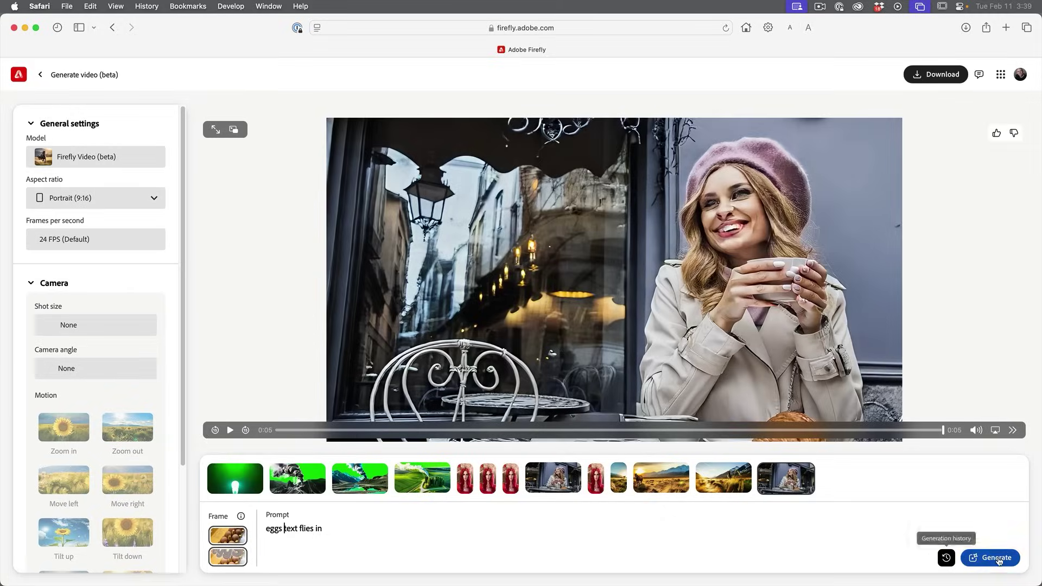
pyautogui.click(998, 556)
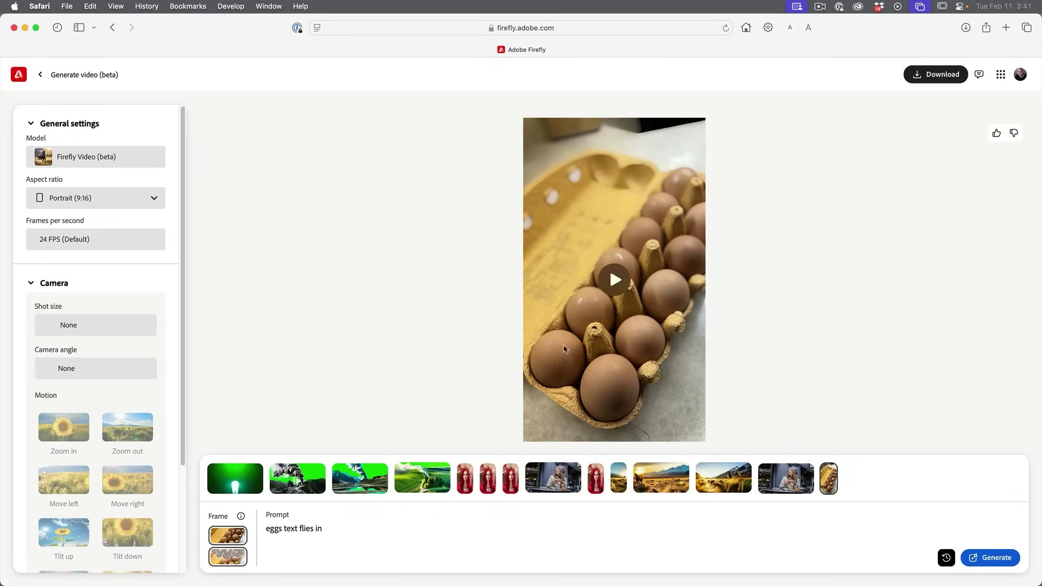
# Step: Play the portrait eggs clip where the 'Now Ya Ballin'' title flies in, then restart it
pyautogui.click(613, 277)
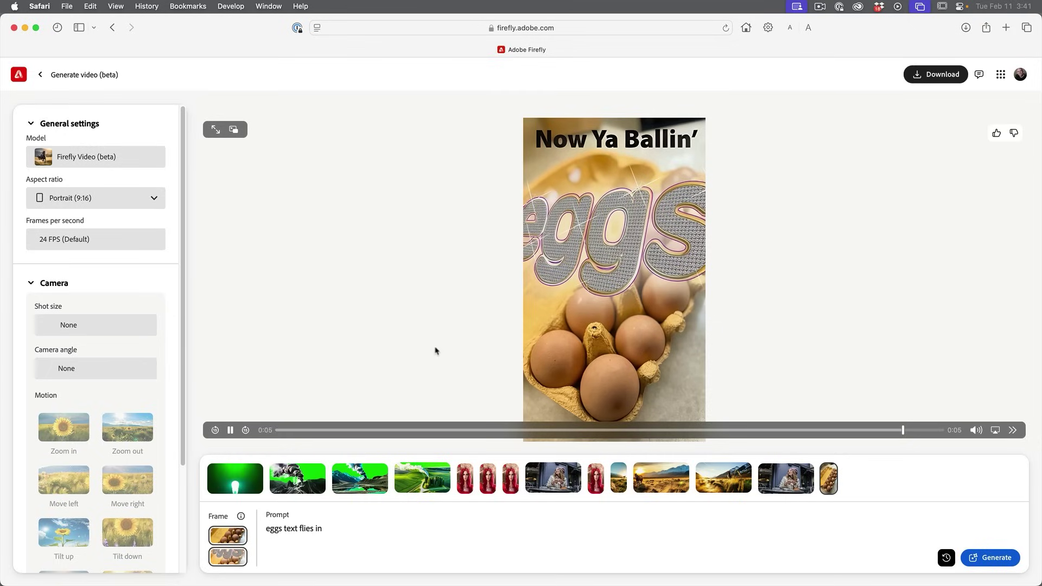
pyautogui.click(292, 430)
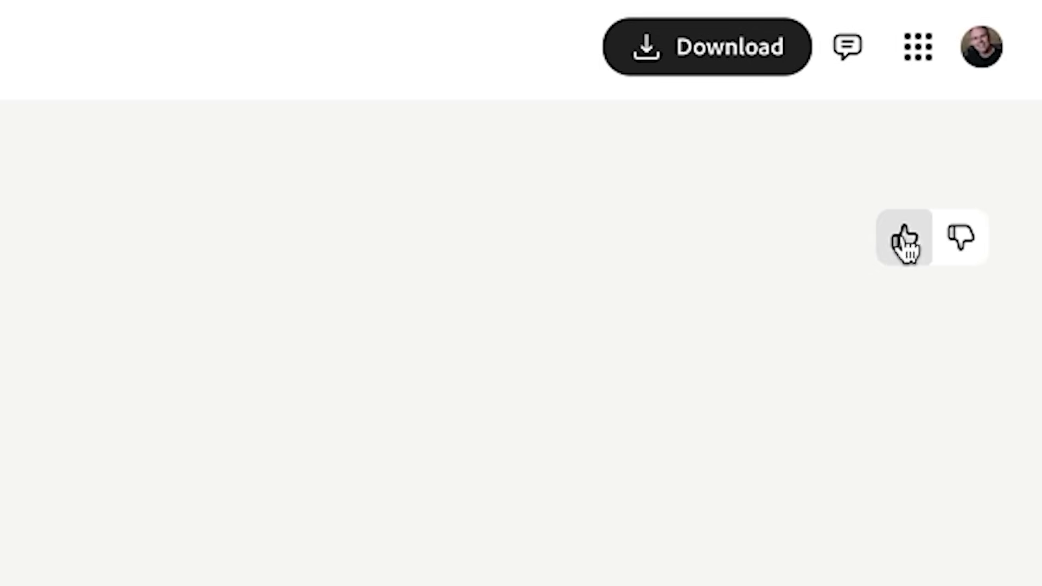
# Step: Open the feedback options menu and close it again
pyautogui.click(854, 49)
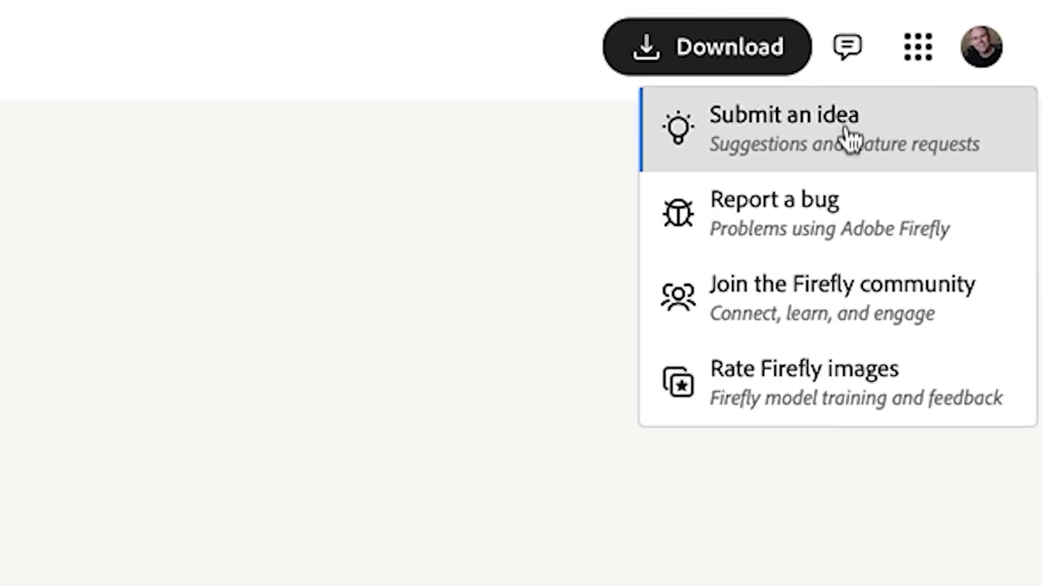
pyautogui.click(409, 388)
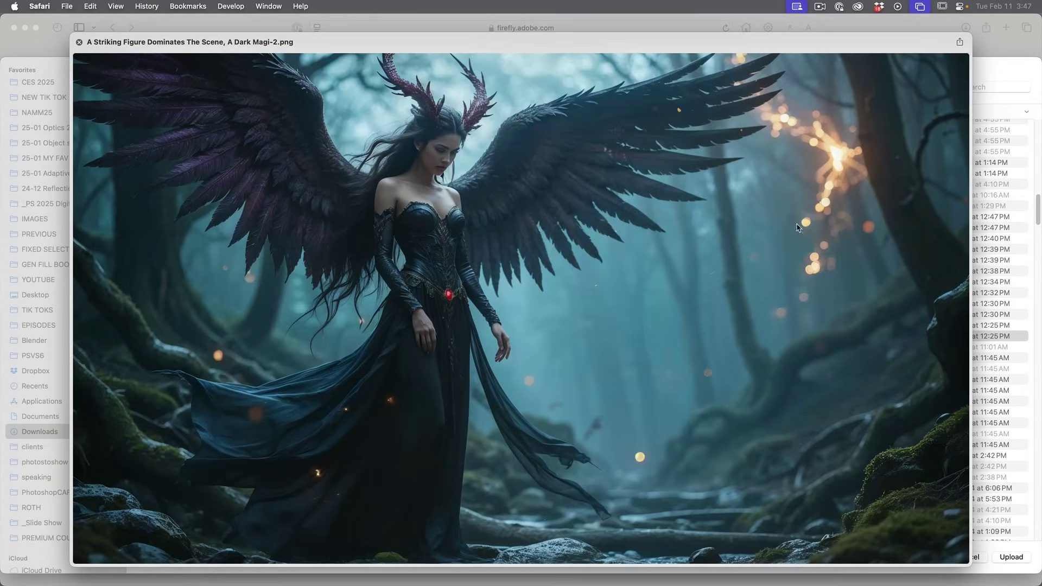
# Step: Upload the dark winged figure image as the video frame
pyautogui.press('space')
pyautogui.click(1011, 556)
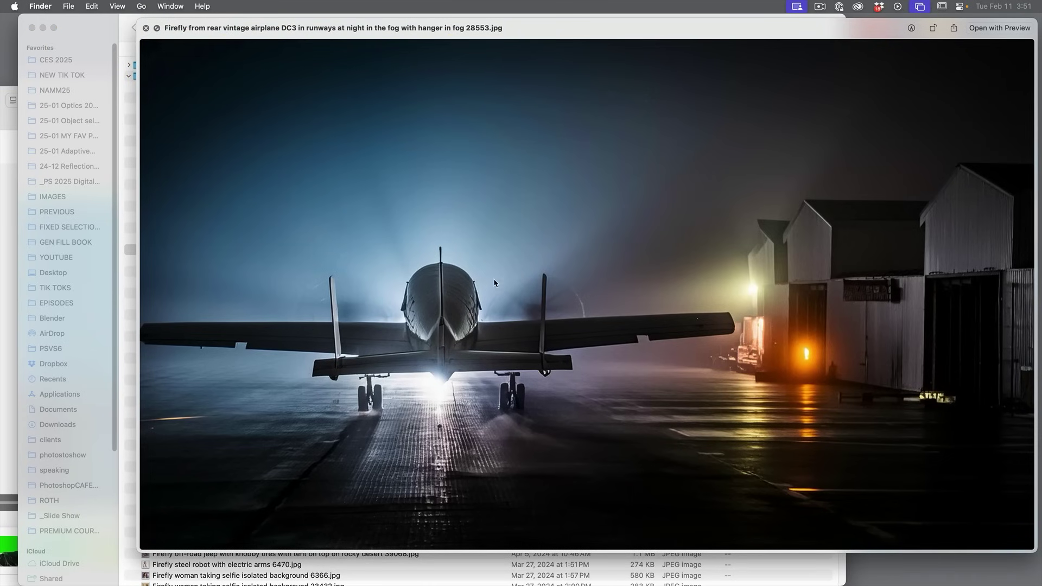
# Step: Set the foggy DC3 airplane photo as the first frame and apply Zoom in camera motion
pyautogui.press('space')
pyautogui.moveTo(266, 36); pyautogui.dragTo(515, 55)
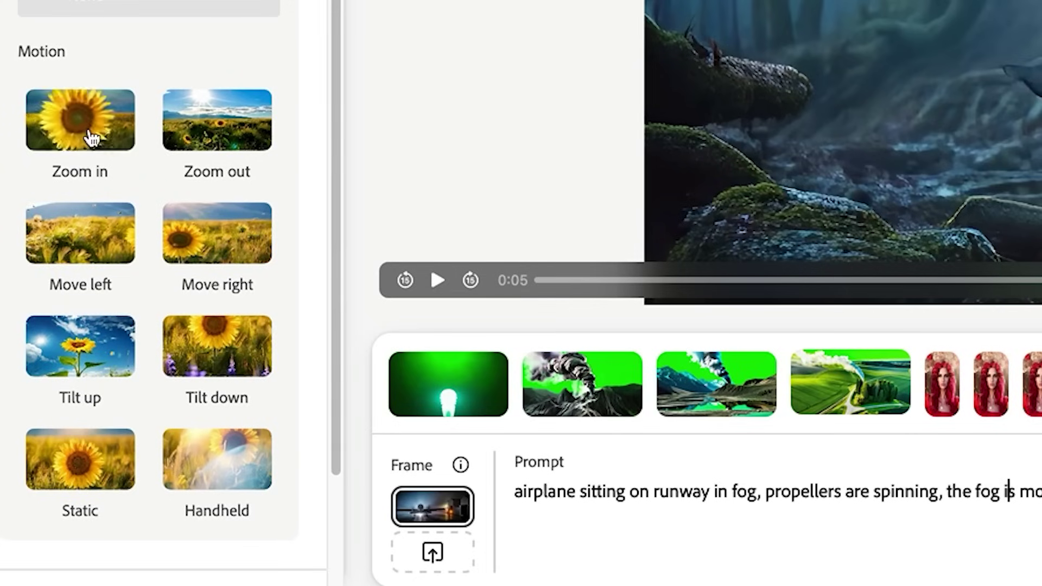
pyautogui.click(92, 138)
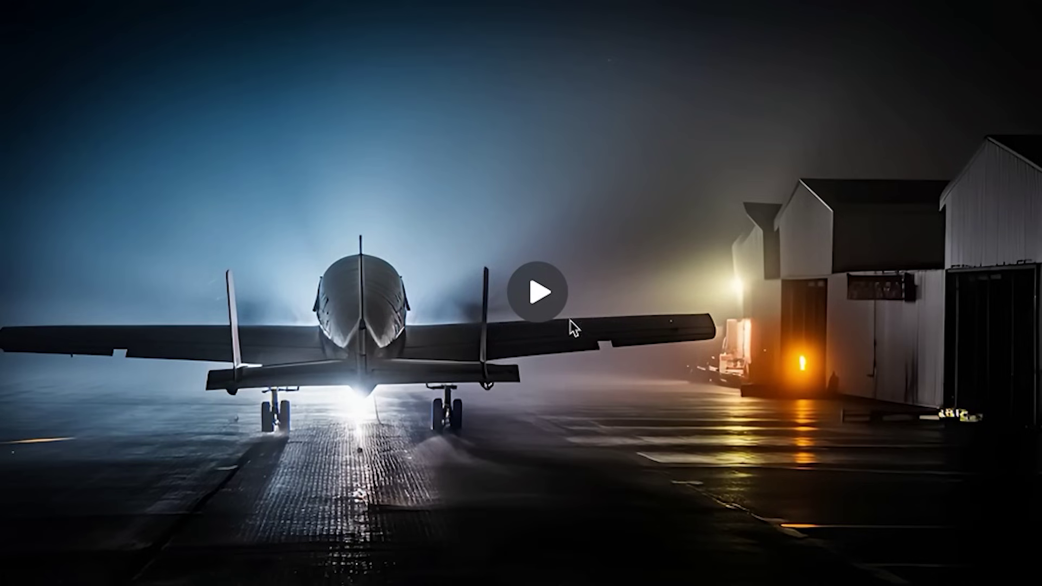
# Step: Review the airplane clip, remove 'propellers are spinning' from the prompt, and regenerate the video
pyautogui.click(536, 291)
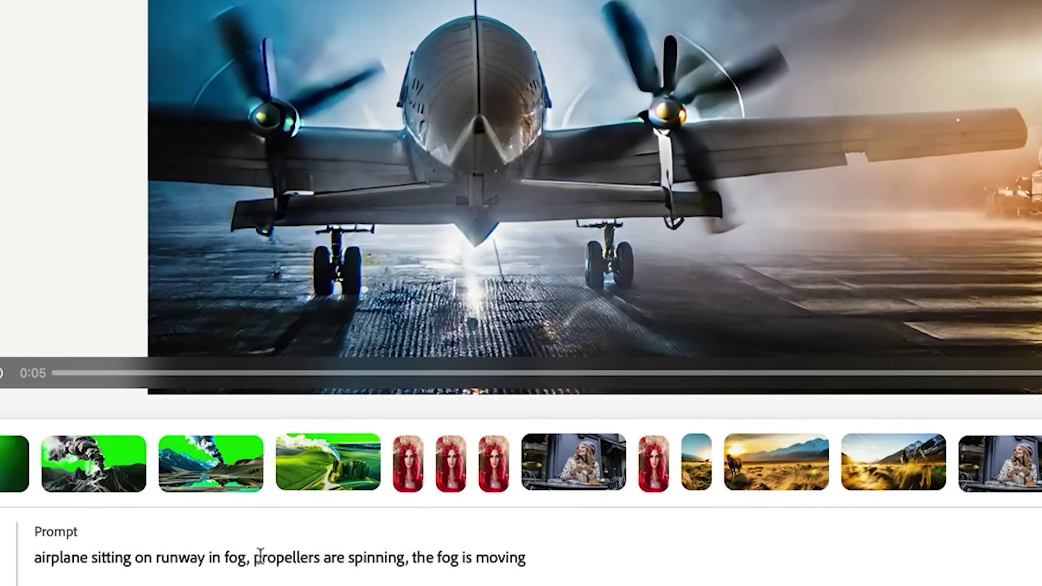
pyautogui.moveTo(254, 557); pyautogui.dragTo(402, 566)
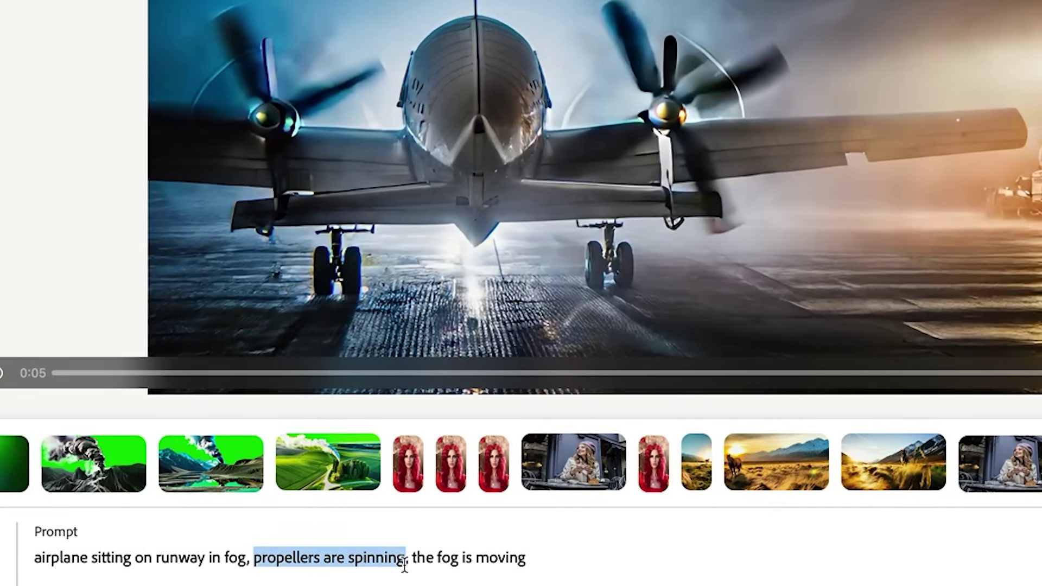
pyautogui.press('BackSpace')
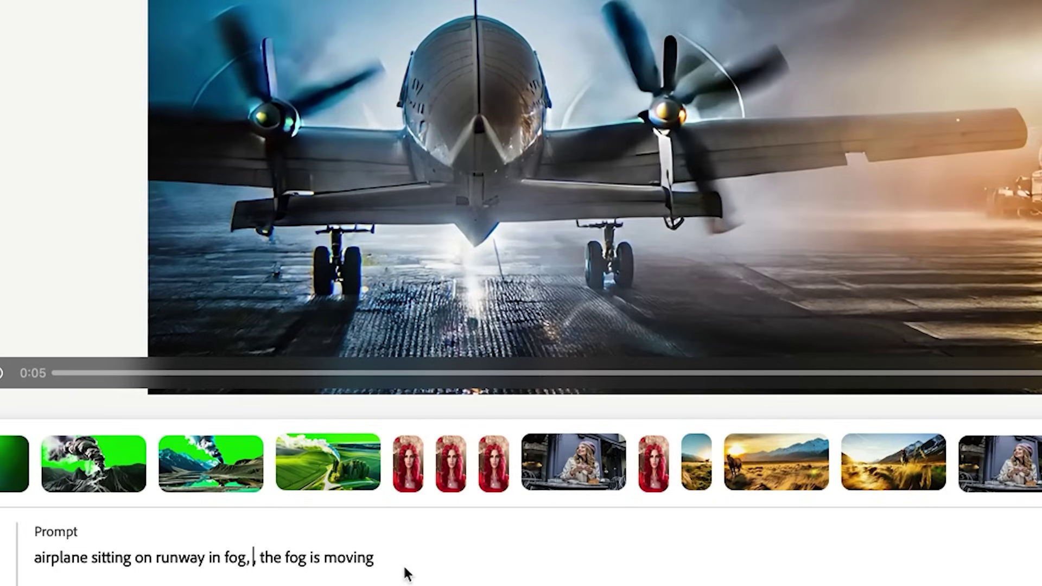
pyautogui.press('BackSpace')
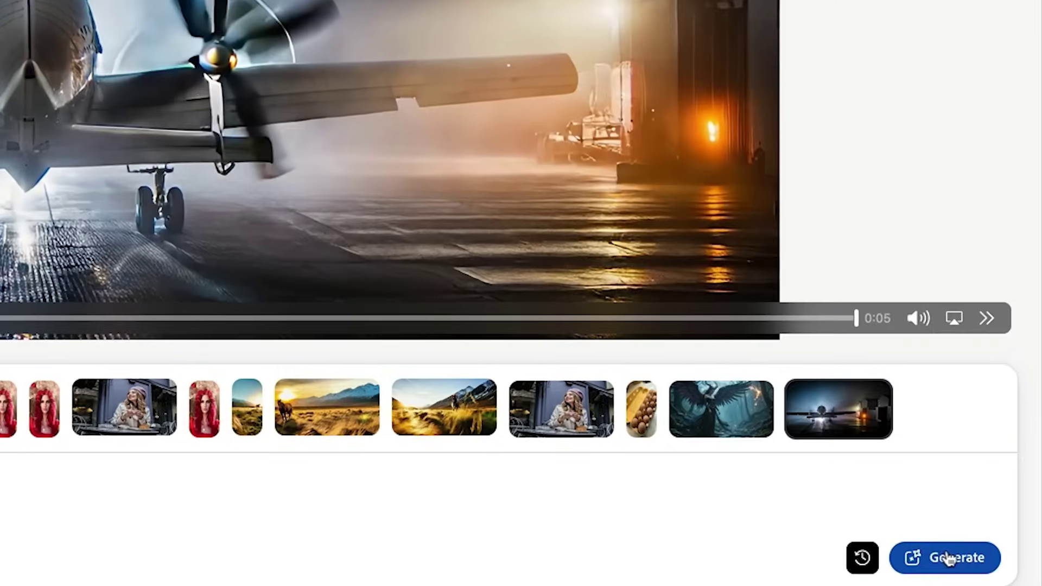
pyautogui.click(947, 558)
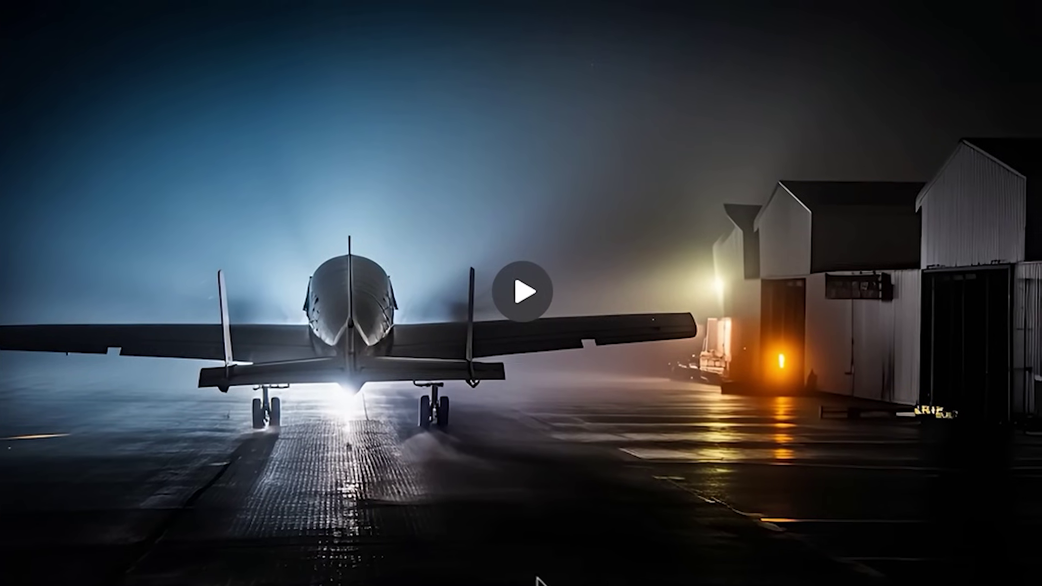
# Step: Watch the new airplane clip, then choose the Handheld camera motion preset
pyautogui.click(527, 284)
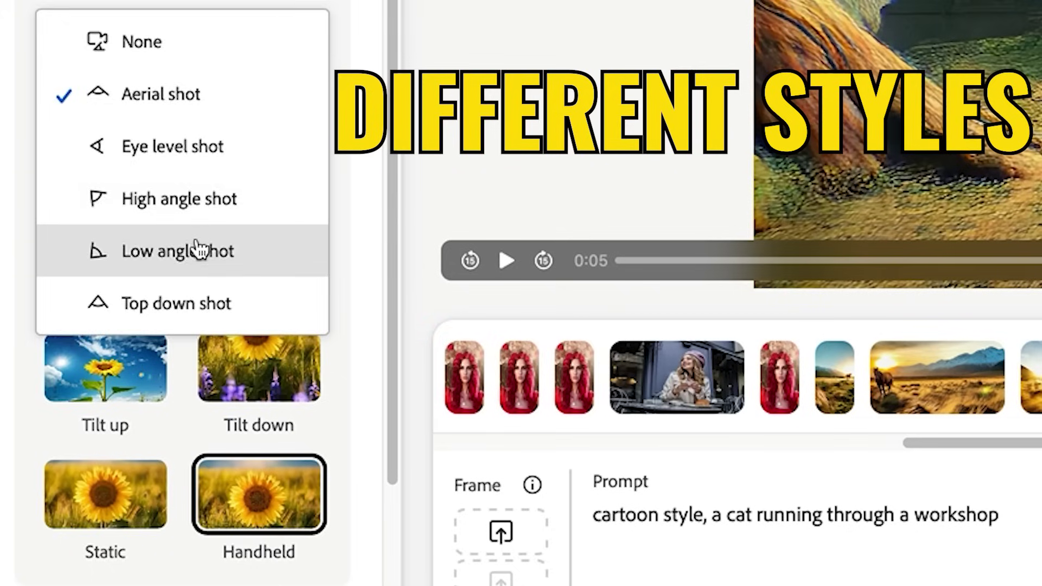
pyautogui.click(197, 249)
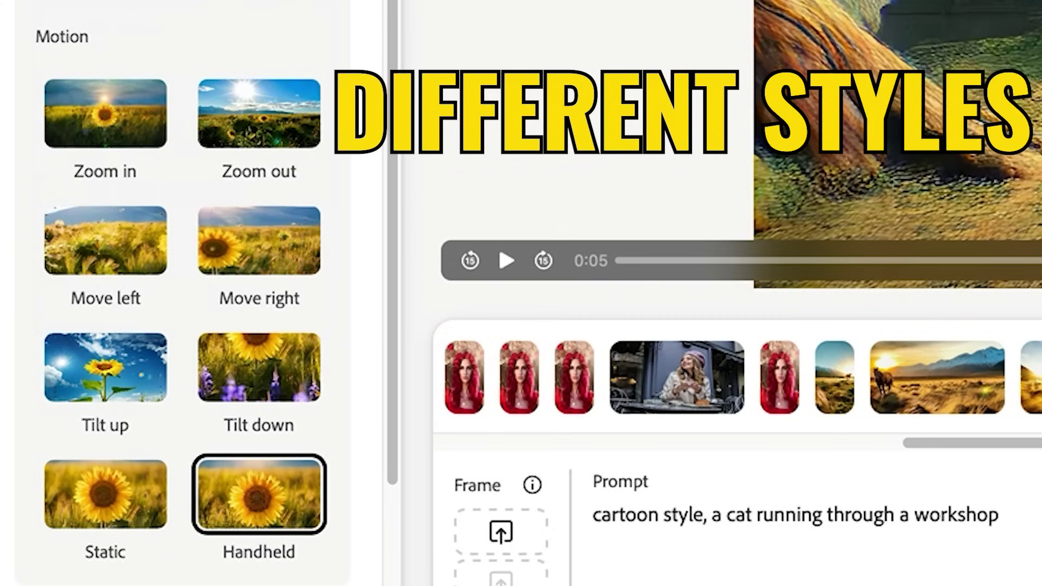